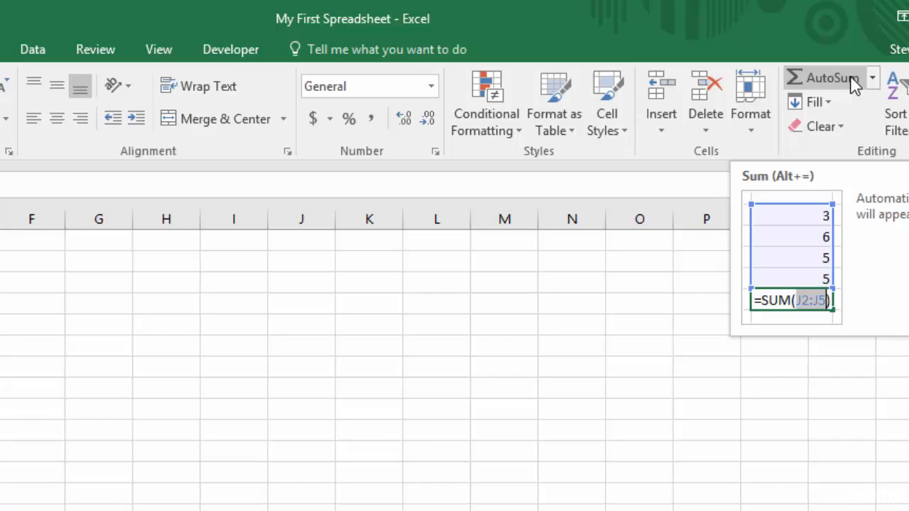
- Total the values of A1:A5 in cell A6 with AutoSum and review the formula in that cell
click(851, 75)
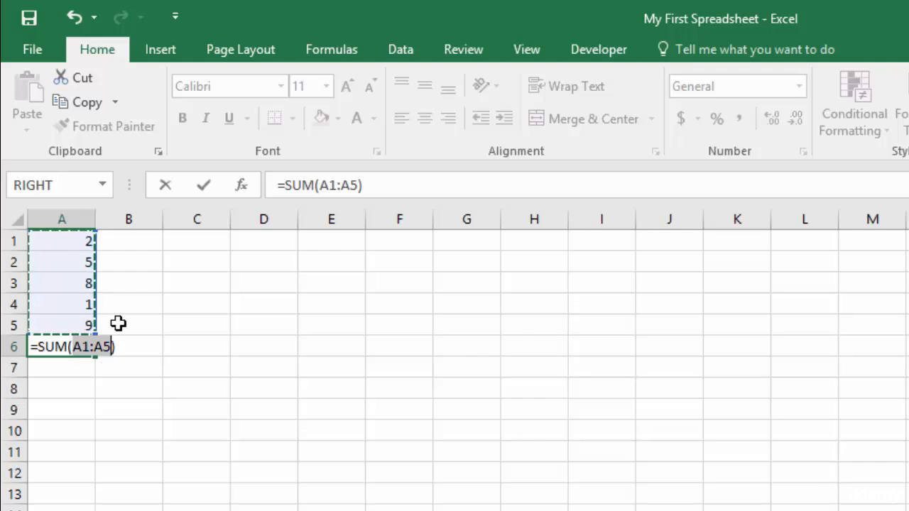
key(Return)
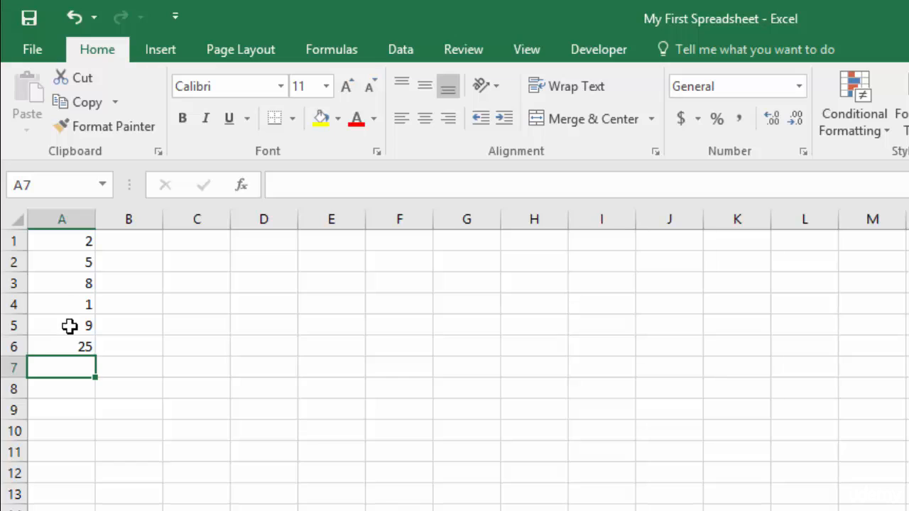
click(58, 345)
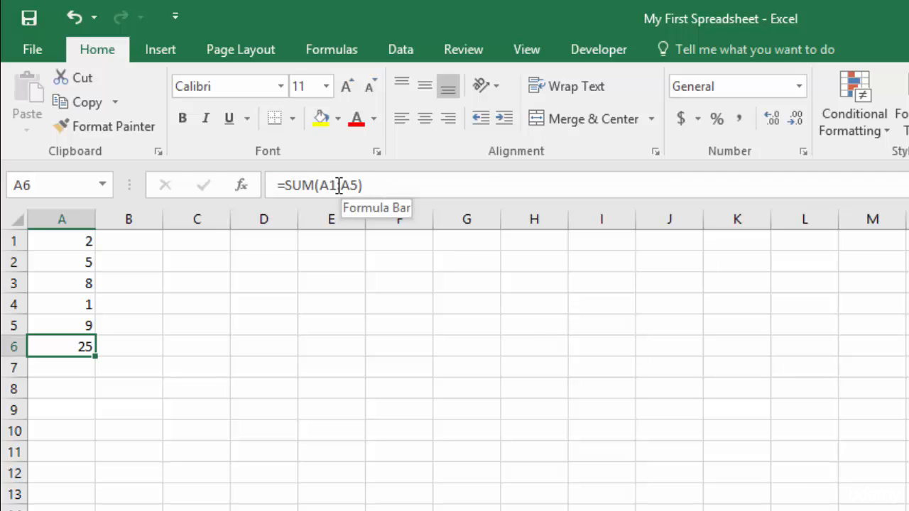
double_click(73, 346)
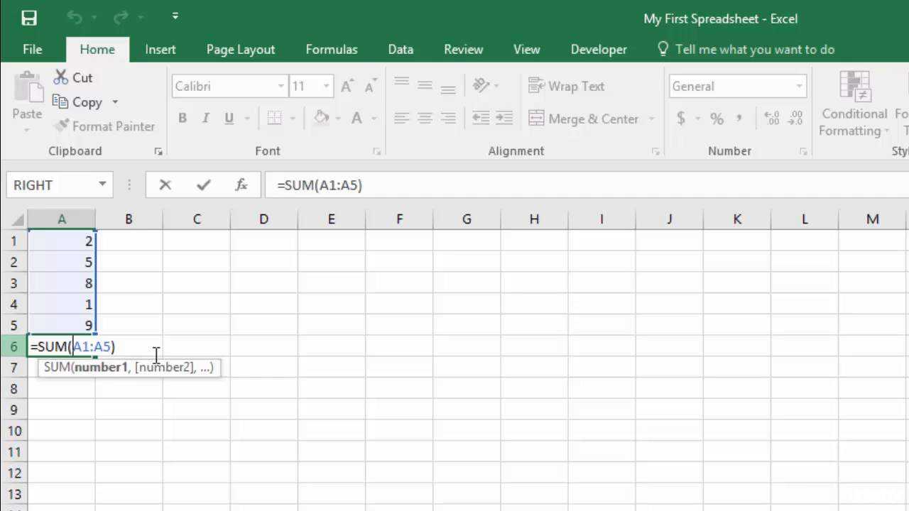
key(Return)
click(71, 346)
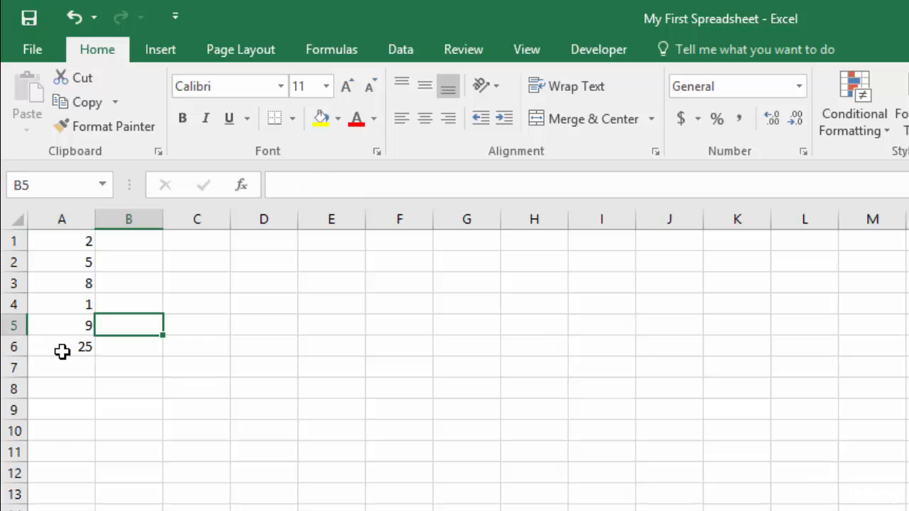
- Clear cell A6 and insert the SUM function from the Math & Trig function category
click(61, 351)
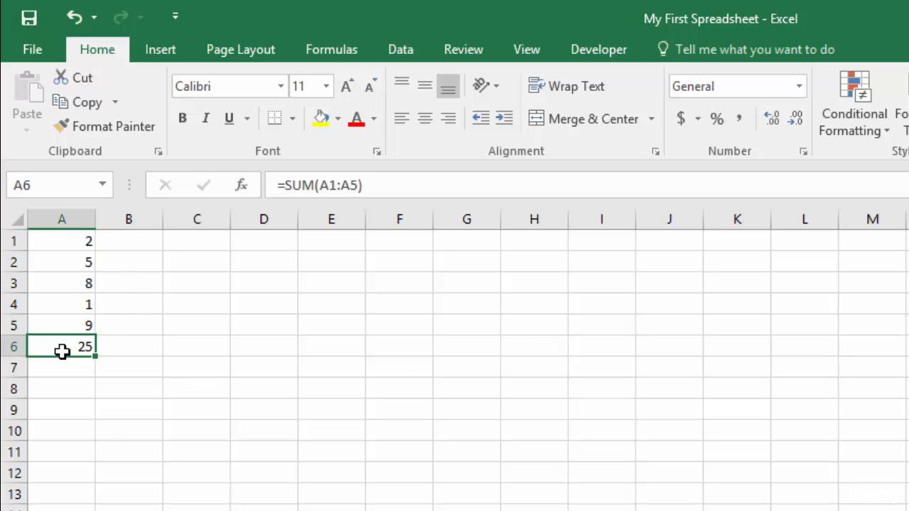
key(Delete)
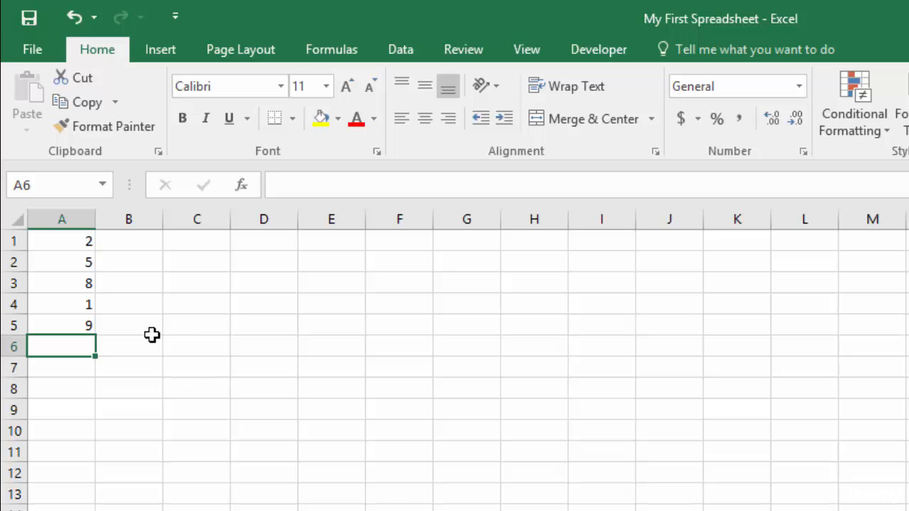
click(340, 57)
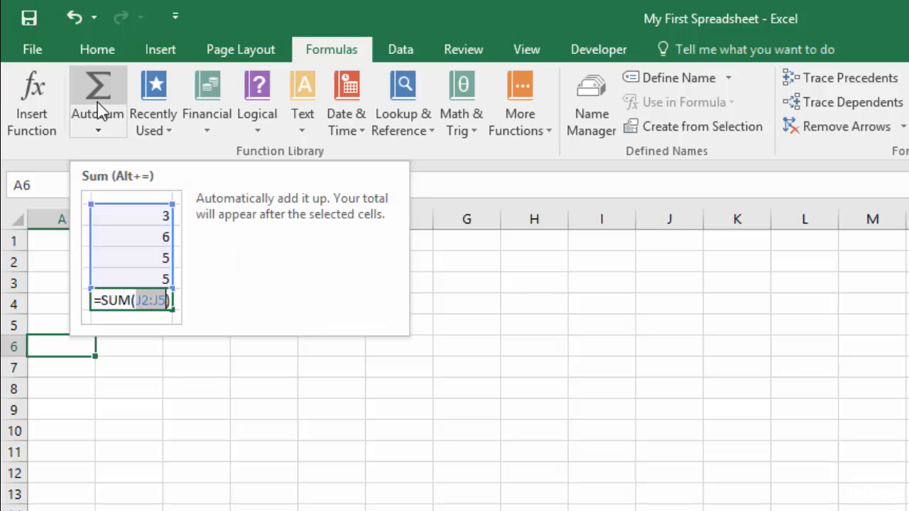
click(152, 114)
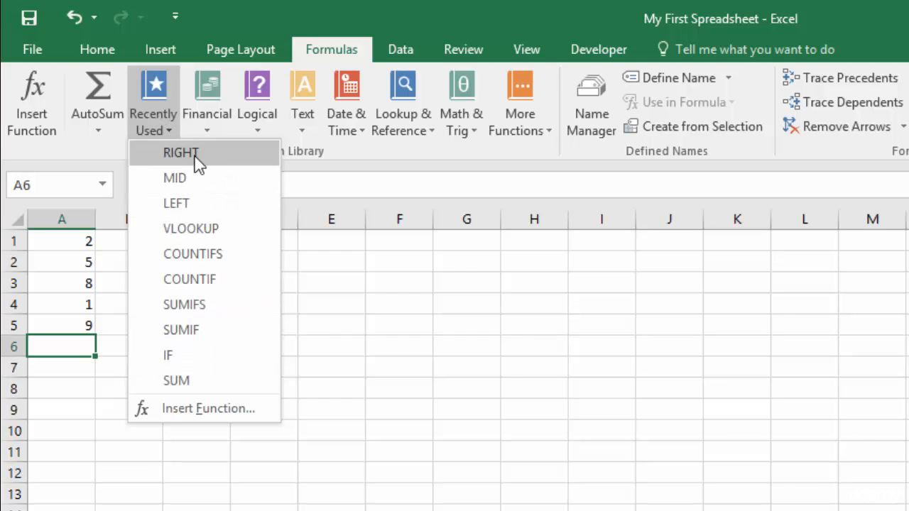
click(462, 98)
click(463, 98)
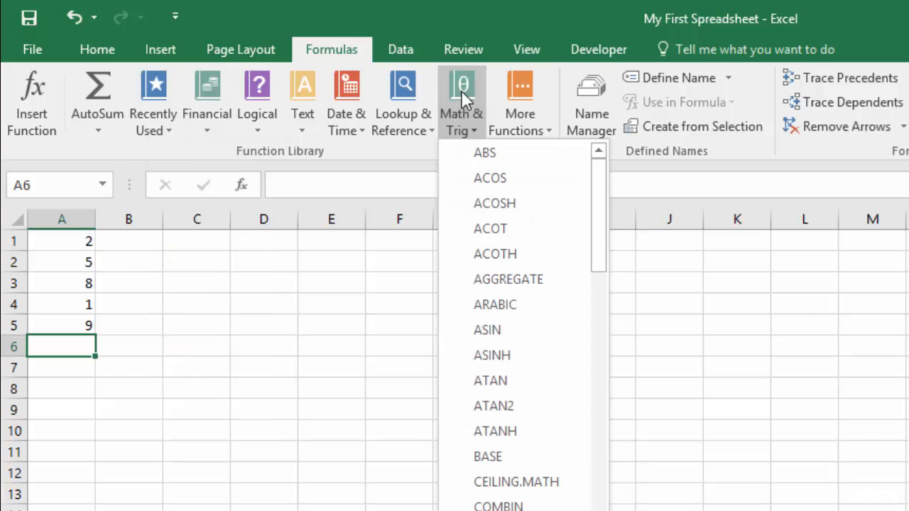
drag(599, 185, 615, 493)
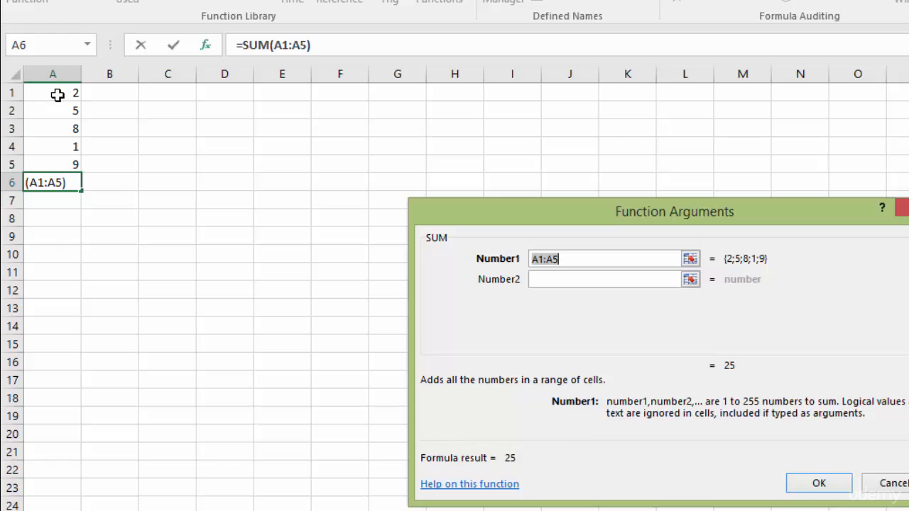
- Set the SUM function's Number1 argument to the range A1:A5 and accept the function arguments
click(55, 92)
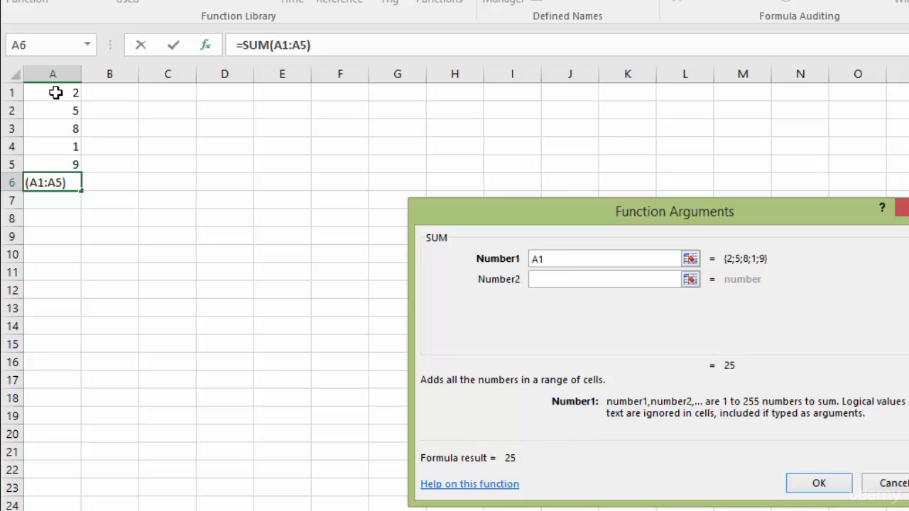
click(56, 111)
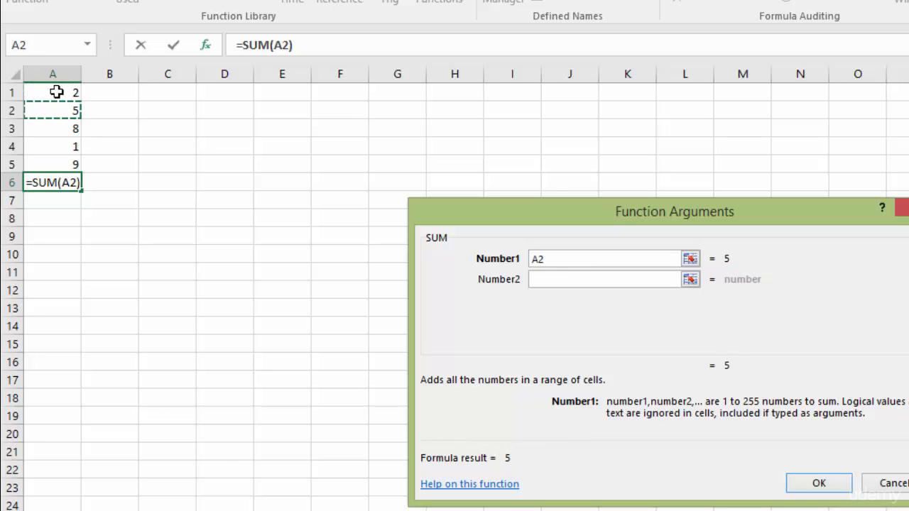
drag(55, 91, 57, 111)
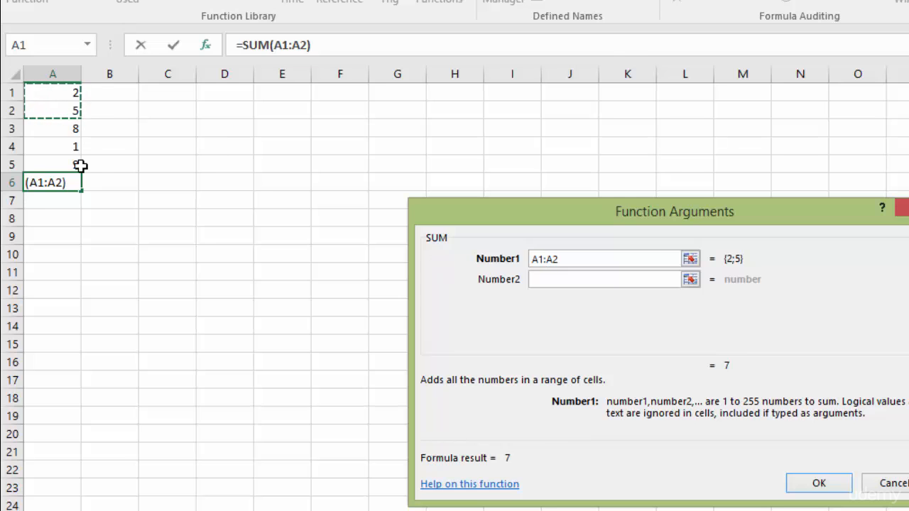
drag(55, 96, 59, 165)
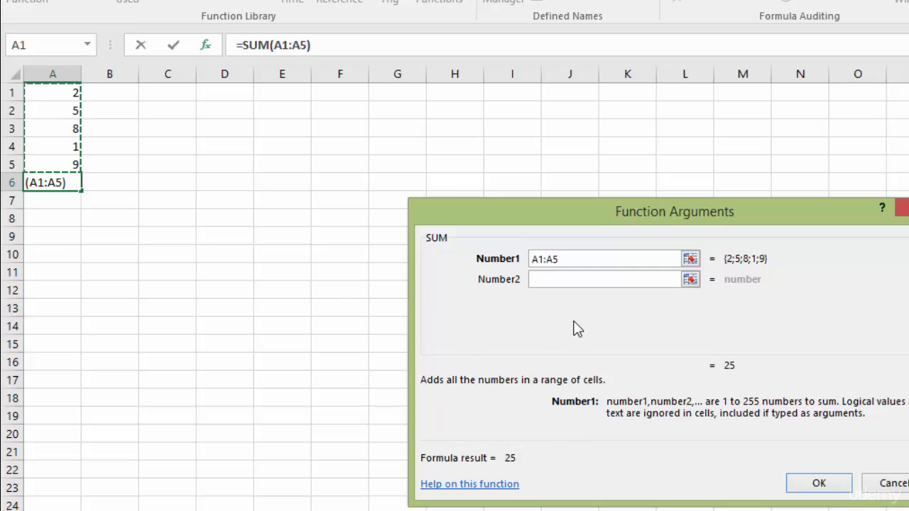
key(BackSpace)
key(BackSpace)
text(A)
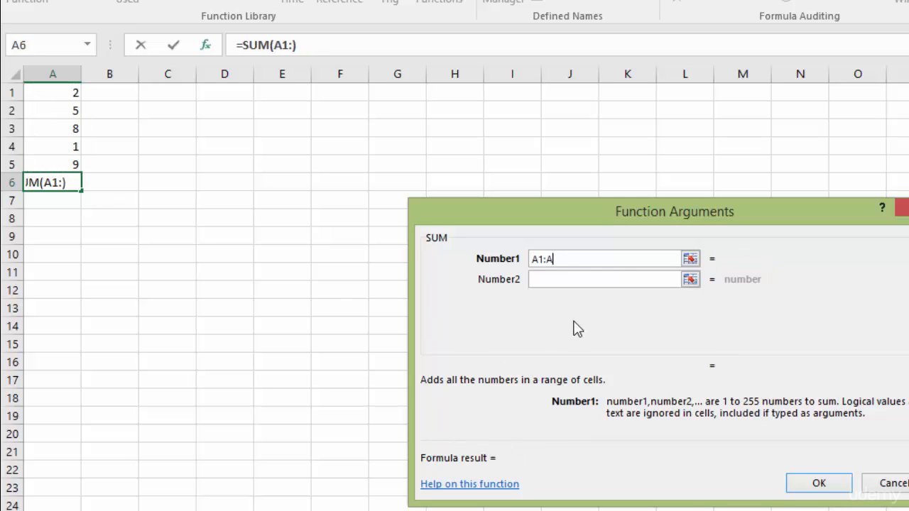
text(5)
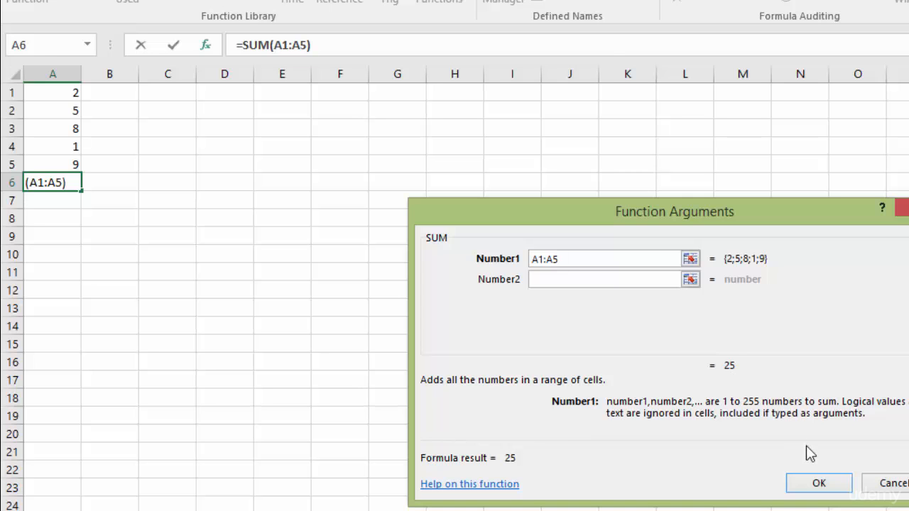
click(831, 487)
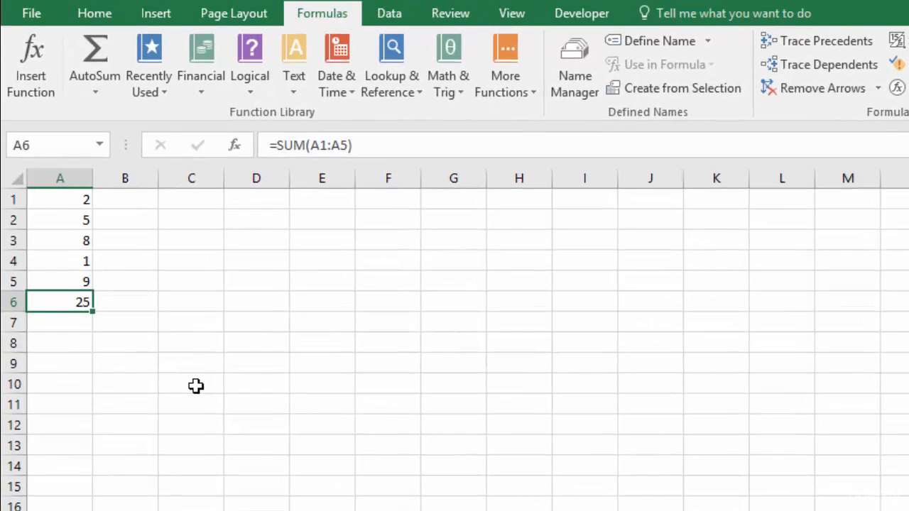
- Clear cell A6 and begin a new formula there with the suggested SUM function
double_click(64, 266)
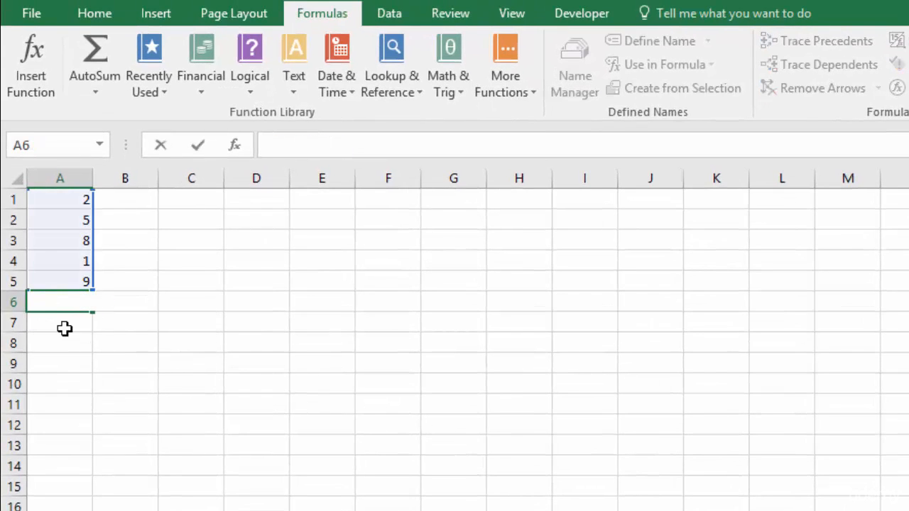
key(Escape)
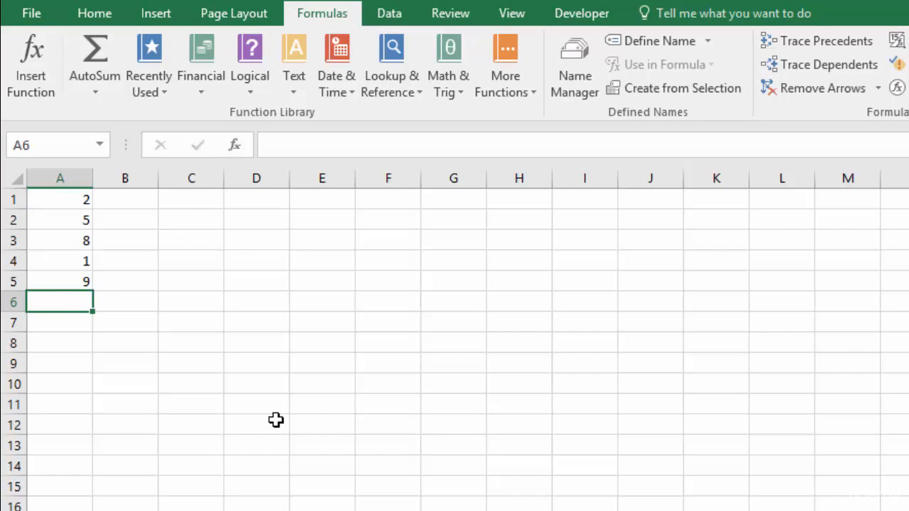
text(=)
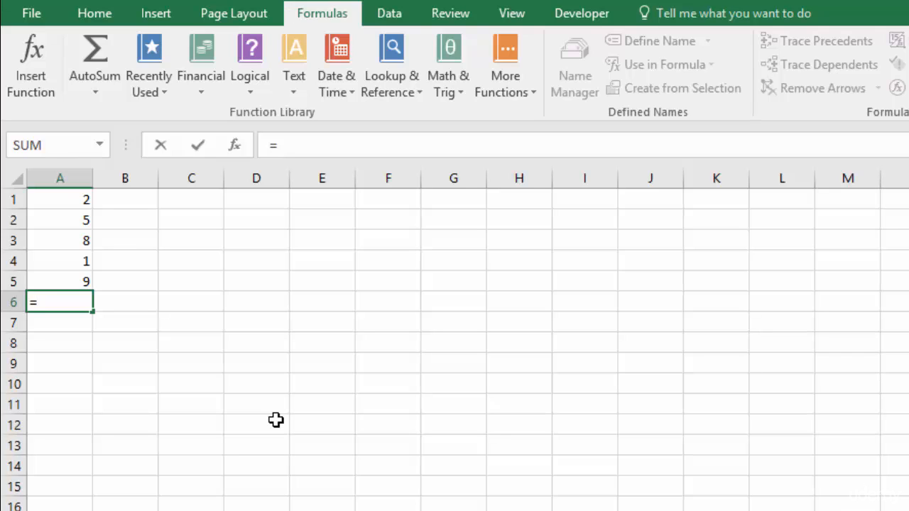
click(100, 146)
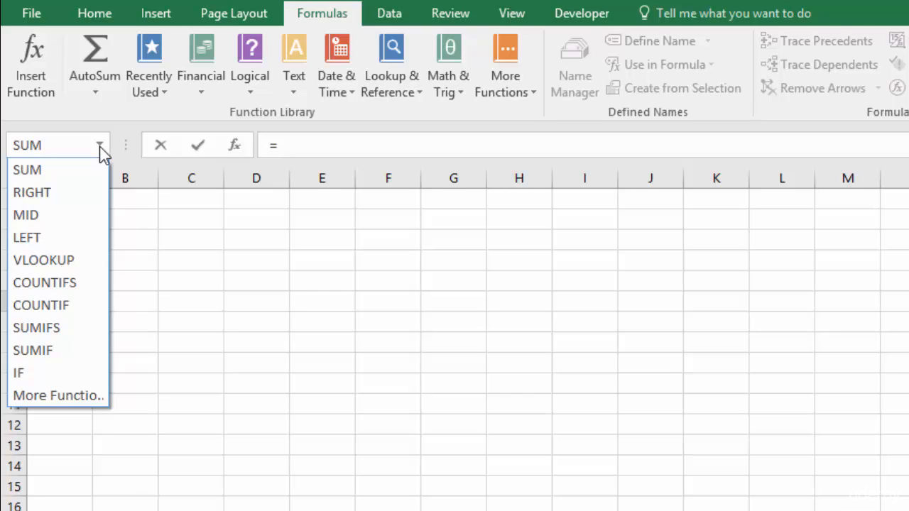
click(100, 146)
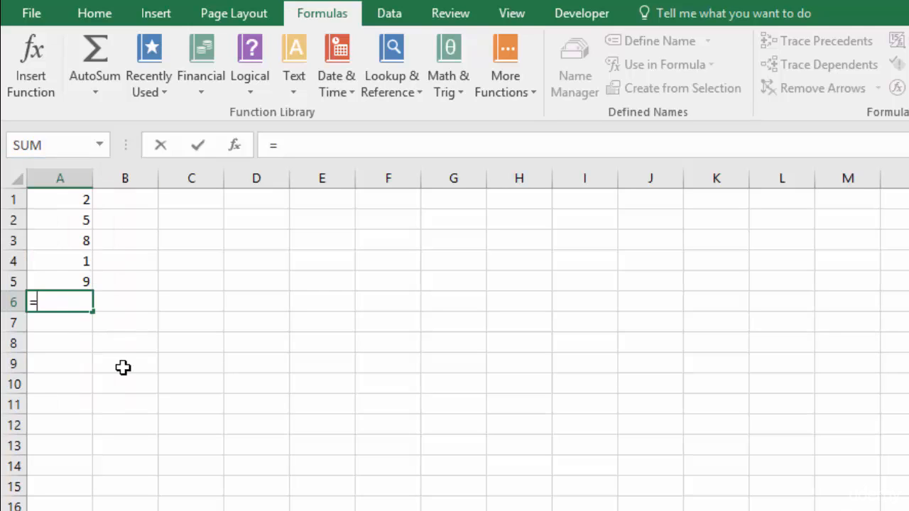
text(sum)
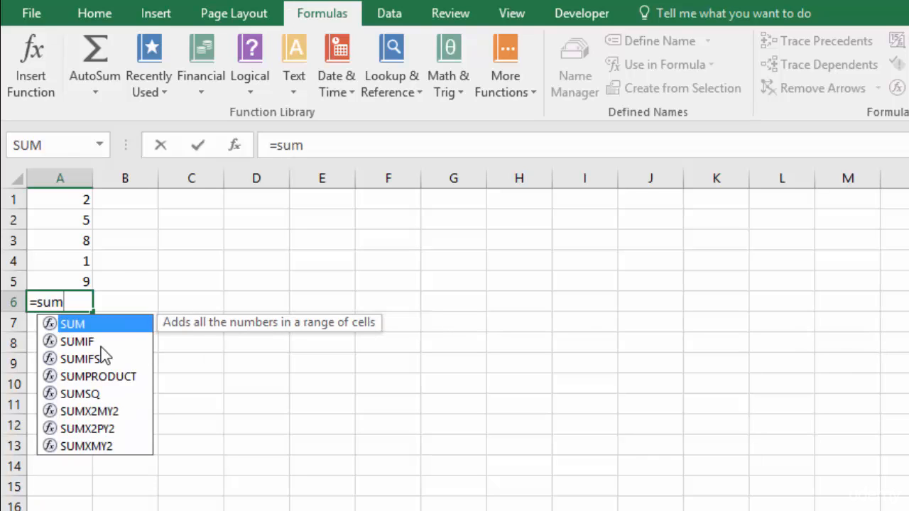
double_click(85, 323)
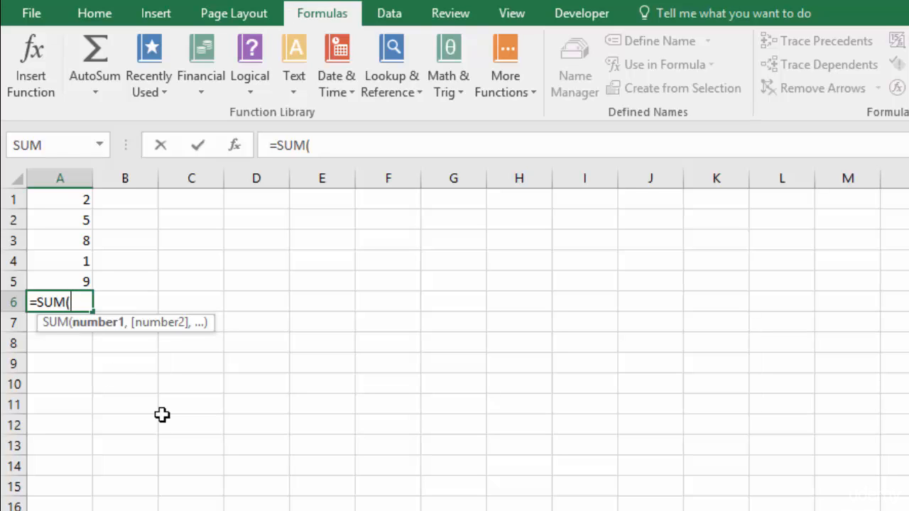
text(a)
key(BackSpace)
text(A1)
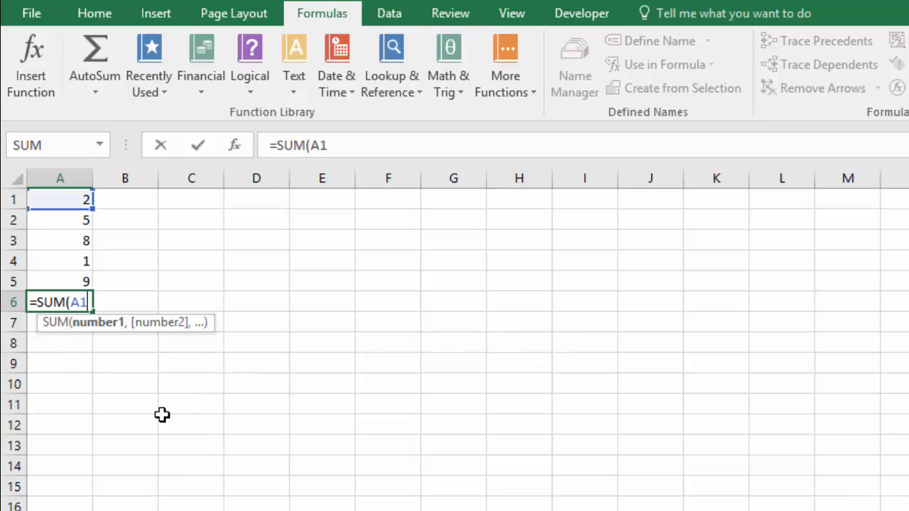
text(:A5)
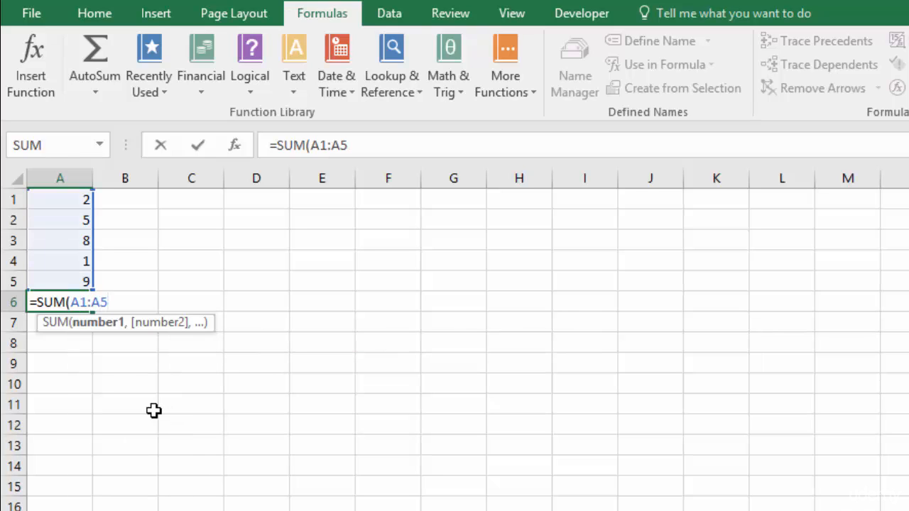
key(BackSpace)
key(BackSpace)
key(BackSpace)
key(BackSpace)
key(BackSpace)
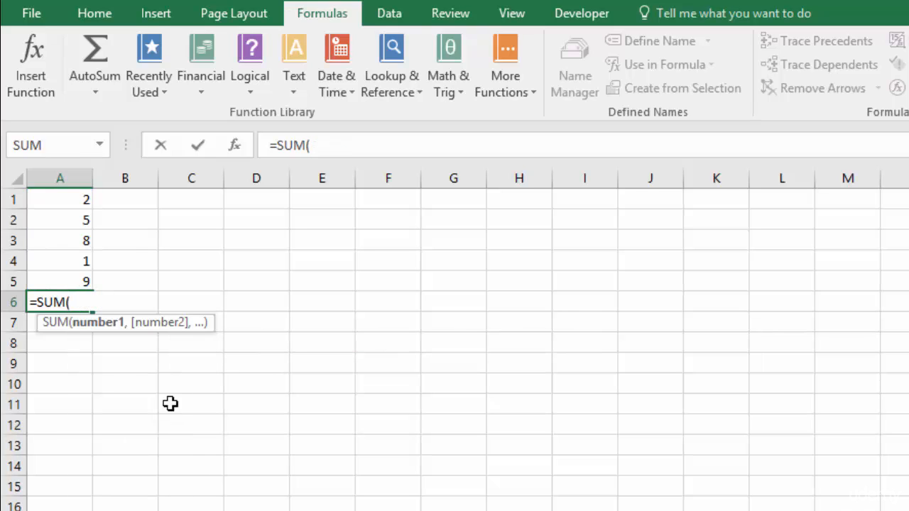
- Select the range A1:A5 as the argument of the SUM formula in A6 and complete the formula
click(67, 198)
drag(68, 198, 74, 286)
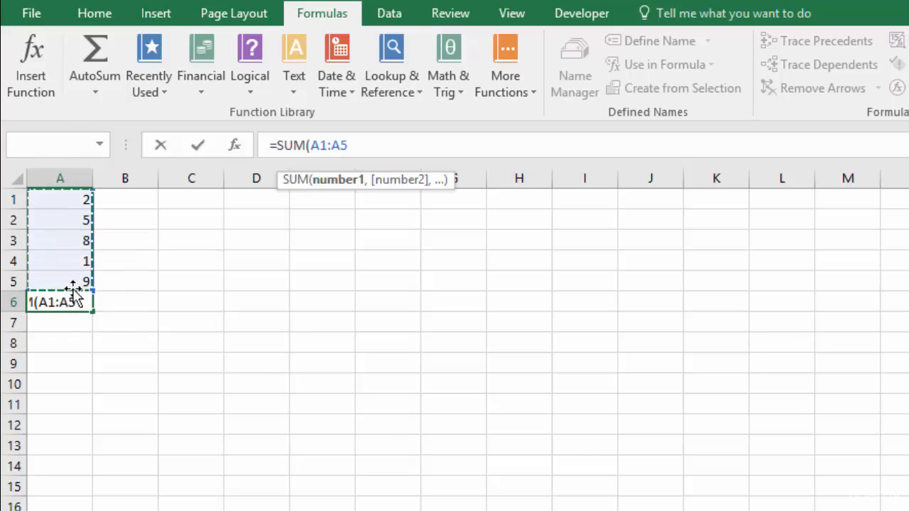
key(Return)
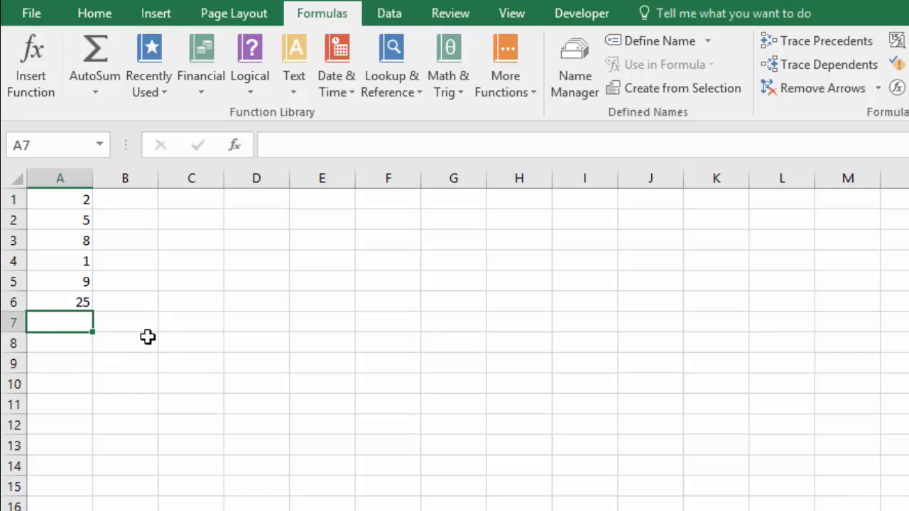
- Enter the values 6 in cell D1 and 5 in cell D2
click(245, 220)
click(251, 200)
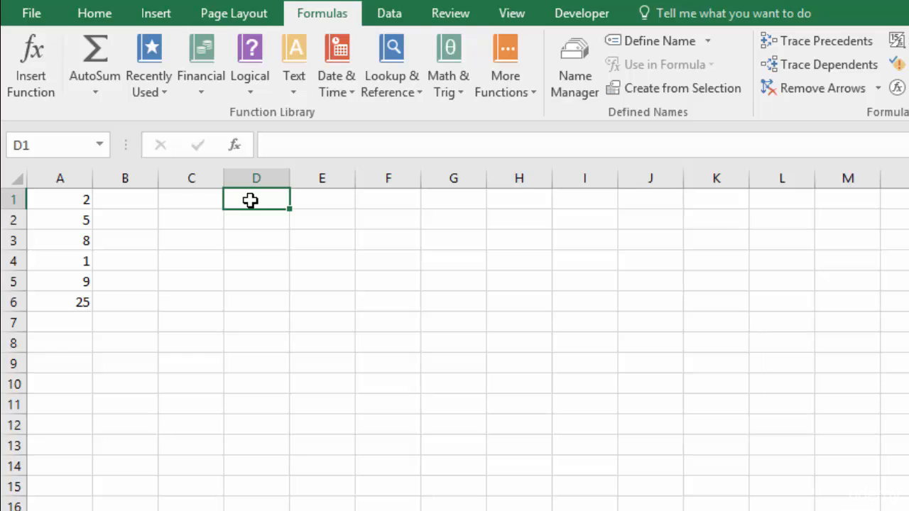
text(6)
key(Return)
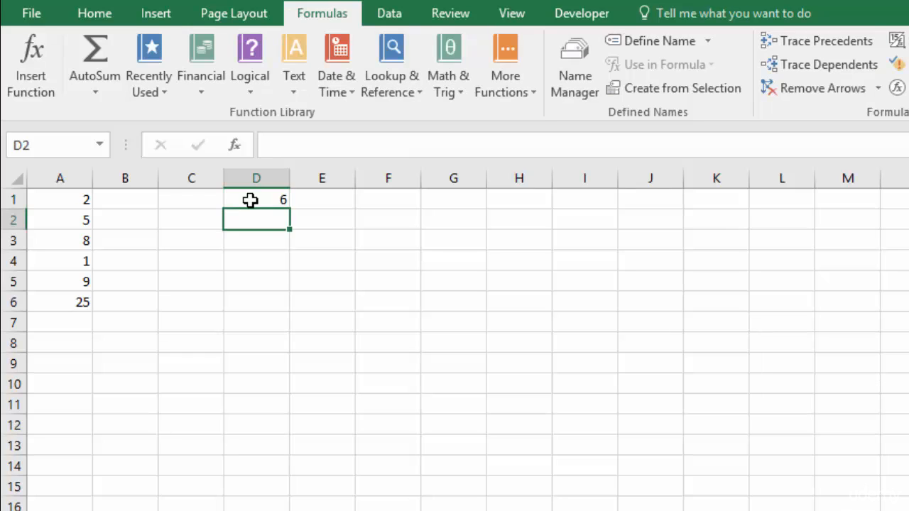
text(5)
key(Return)
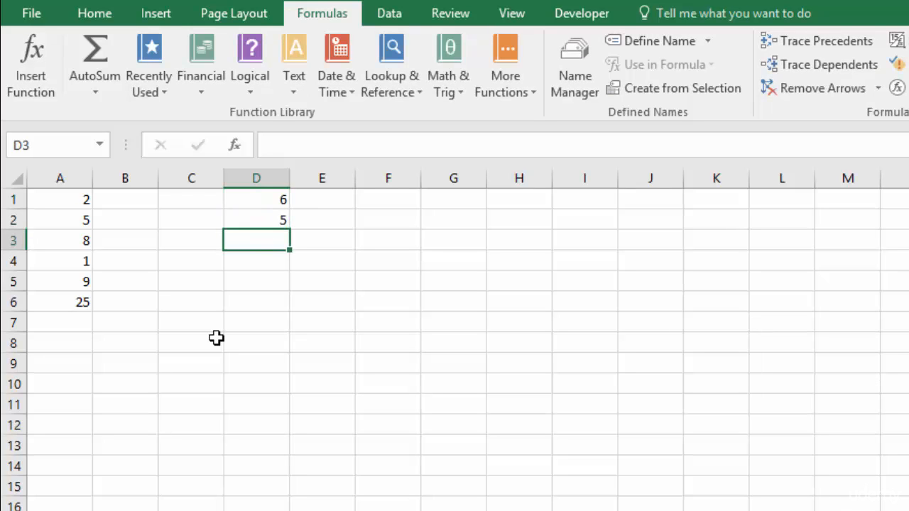
- Begin a formula in cell D3 and search the full function list for "multiply"
text(=)
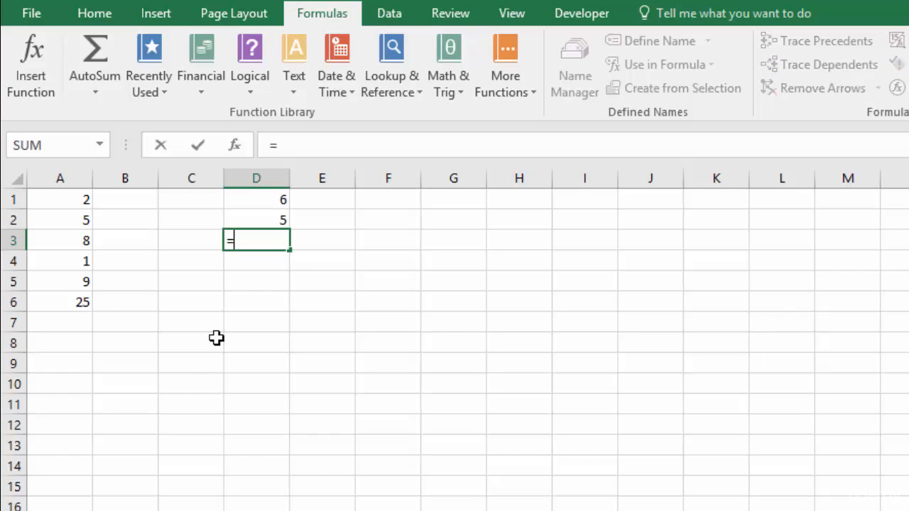
click(100, 147)
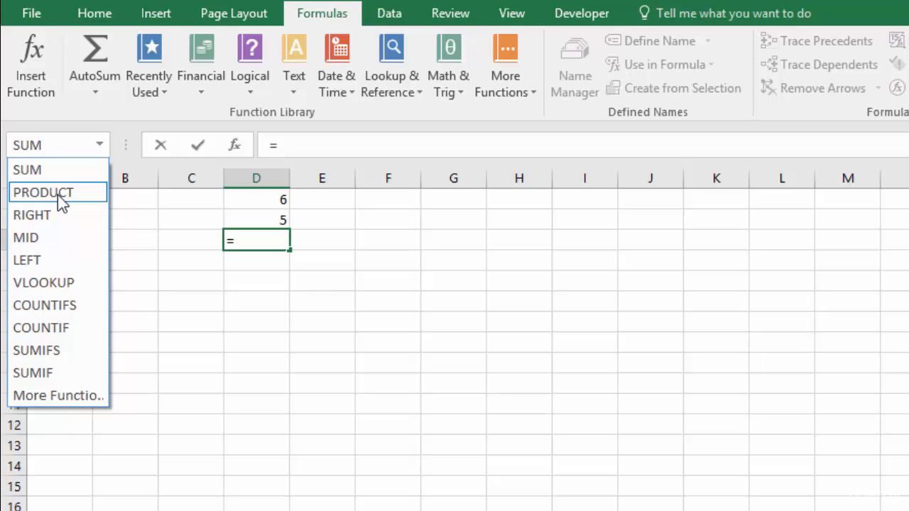
click(62, 398)
drag(593, 206, 525, 211)
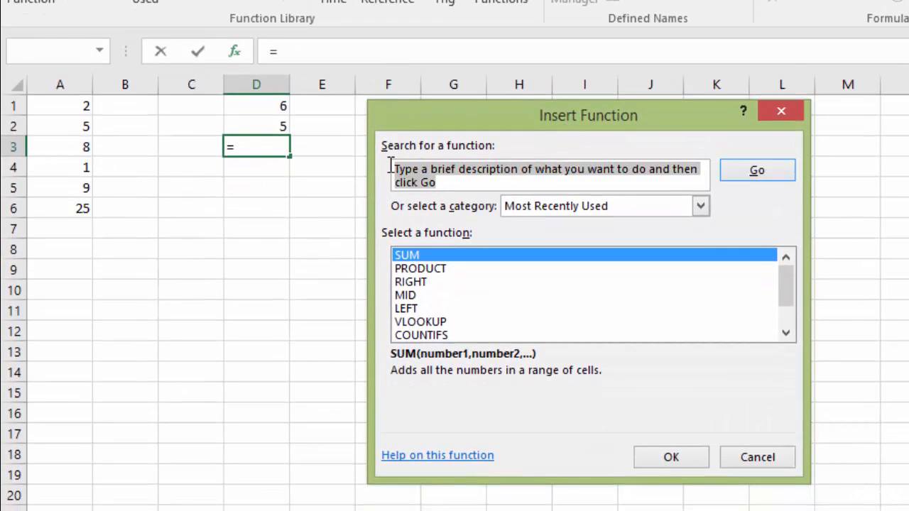
text(multi)
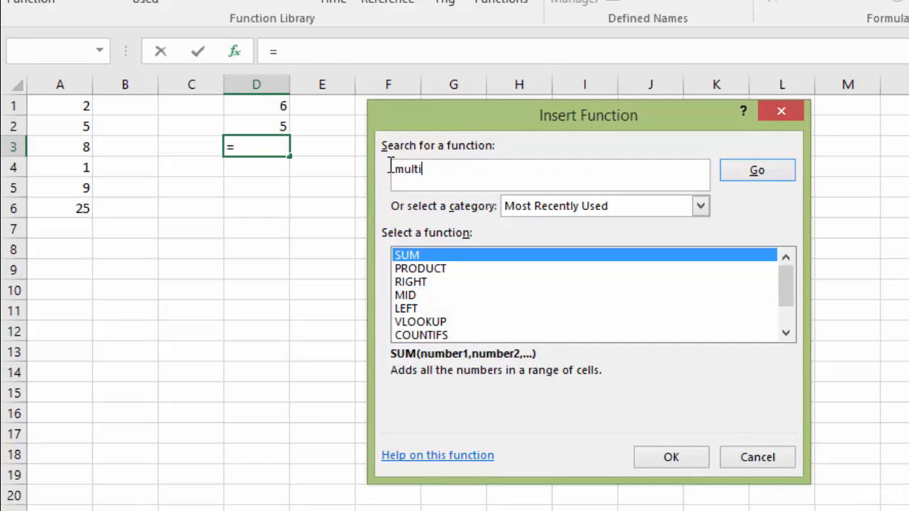
text(py)
click(755, 178)
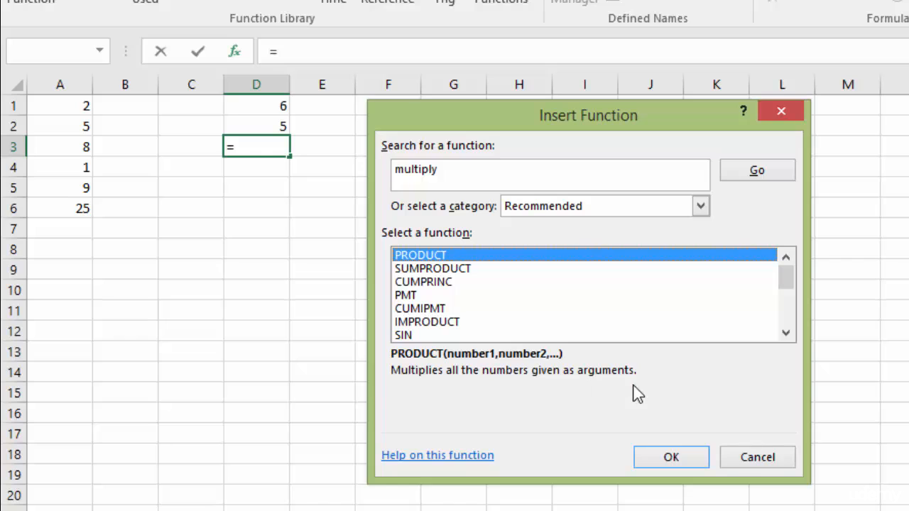
- Insert the PRODUCT function in D3 with D1:D2 as its Number1 argument and accept the function arguments
click(671, 457)
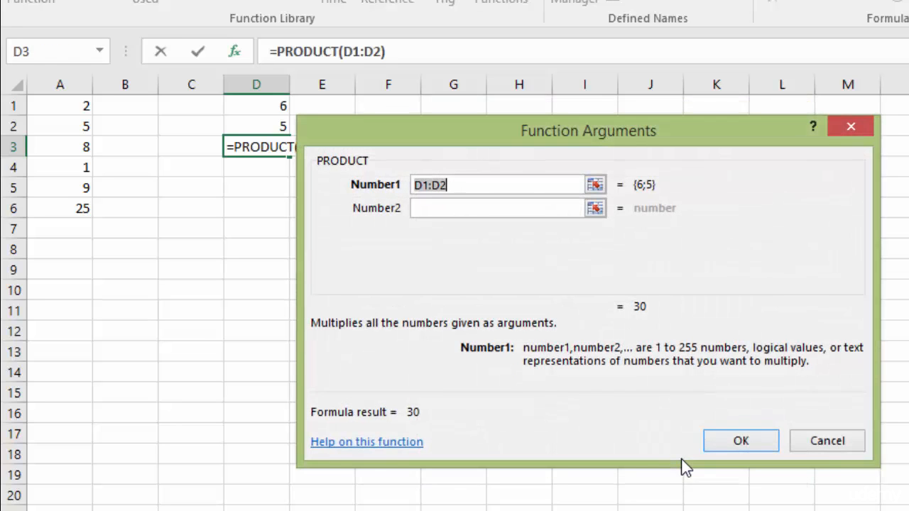
drag(415, 142, 490, 128)
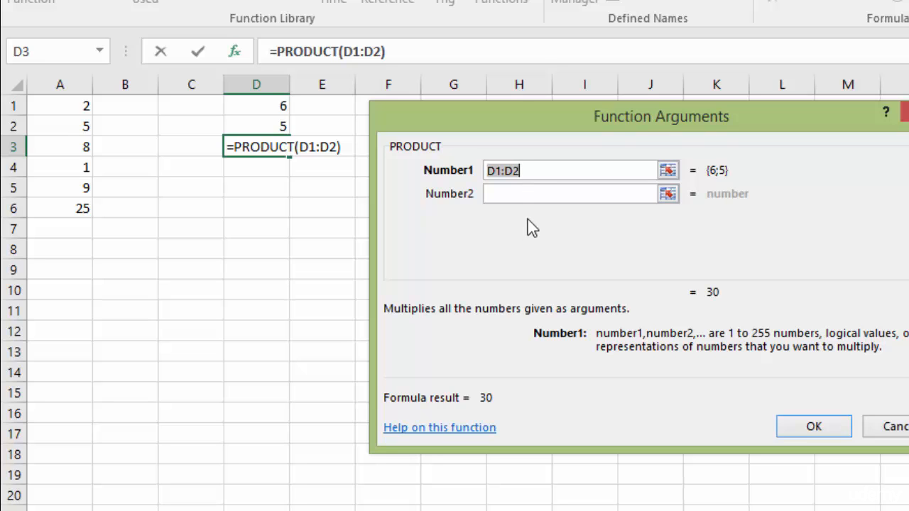
click(814, 428)
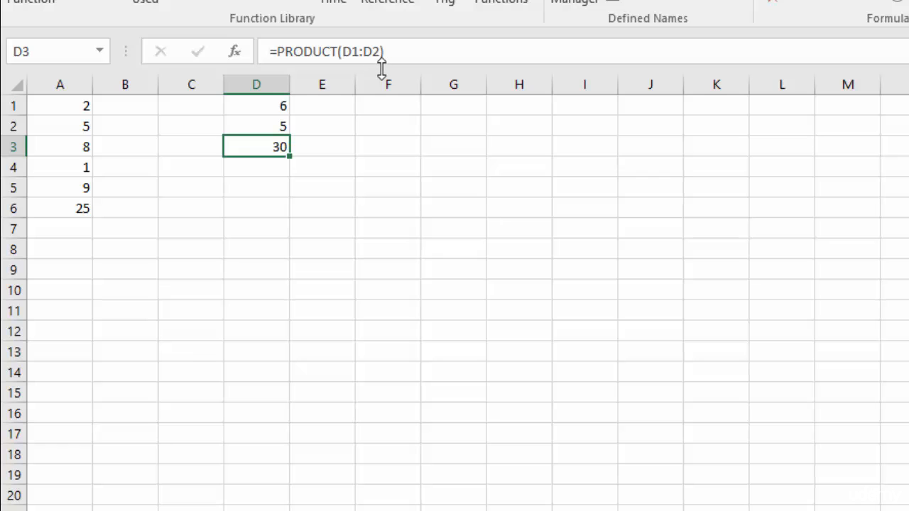
- Review the formulas behind the results in cells A6 and D3
click(71, 211)
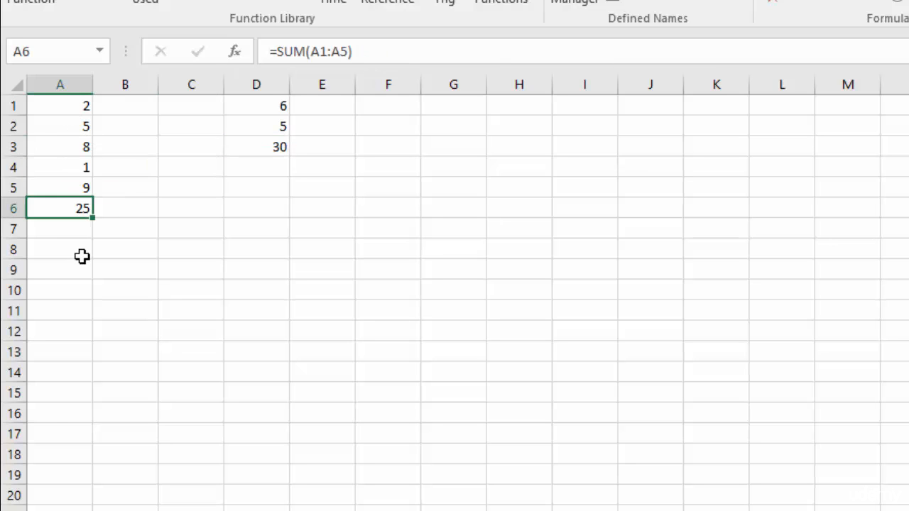
click(268, 148)
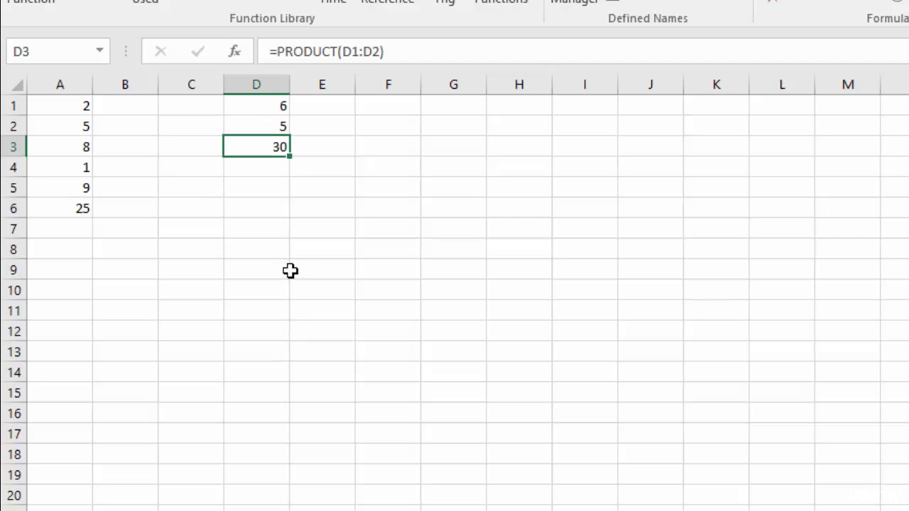